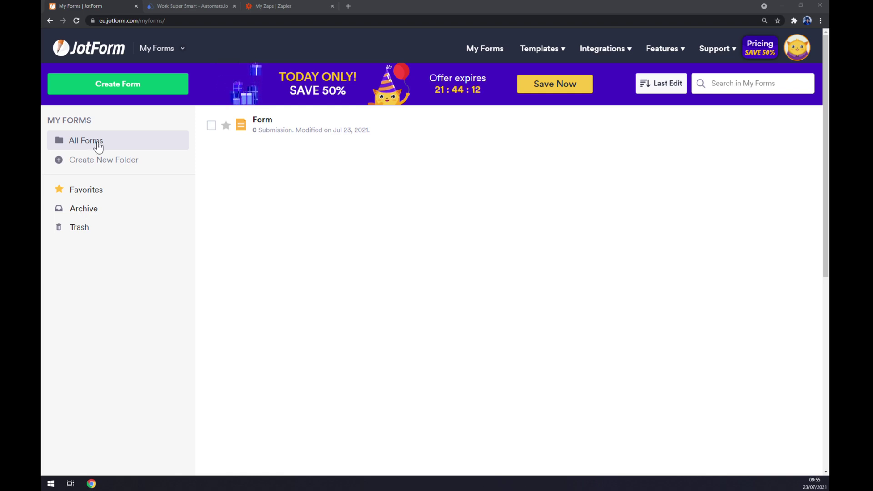
# Reveal JotForm's Integrations dropdown listing featured apps such as PayPal, Google Sheets and Slack.
pyautogui.moveTo(590, 57)
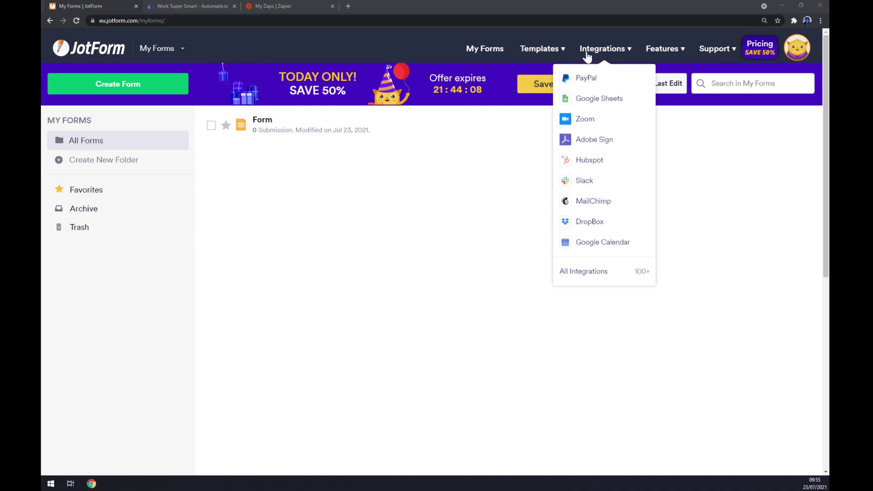
# Search all JotForm integrations for 'salesforce', returning Salesforce, Zapier and Automate.io.
pyautogui.click(615, 55)
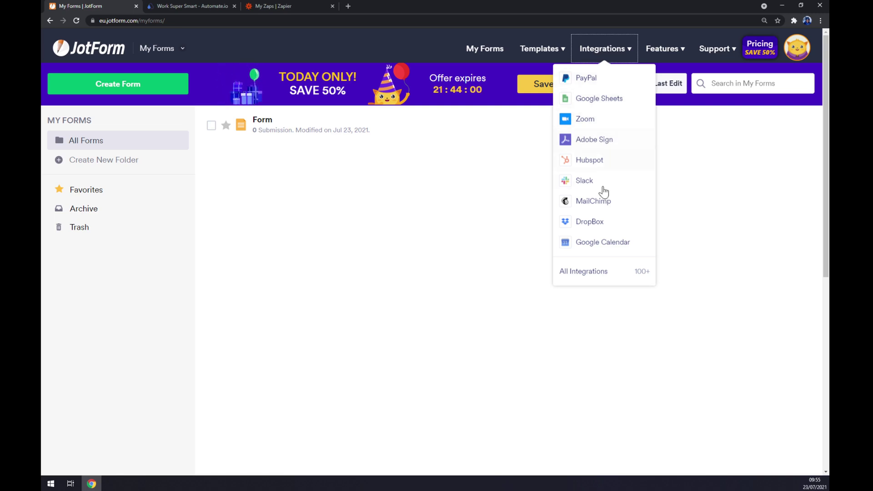
pyautogui.click(596, 277)
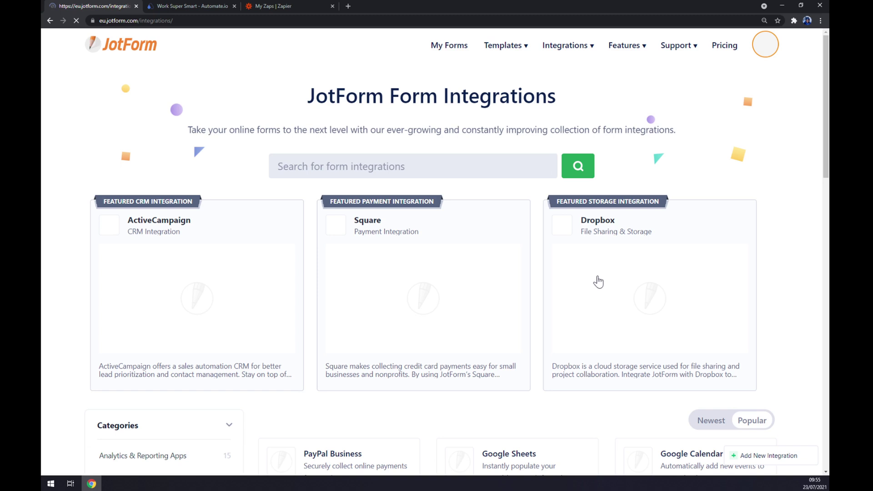
pyautogui.click(363, 166)
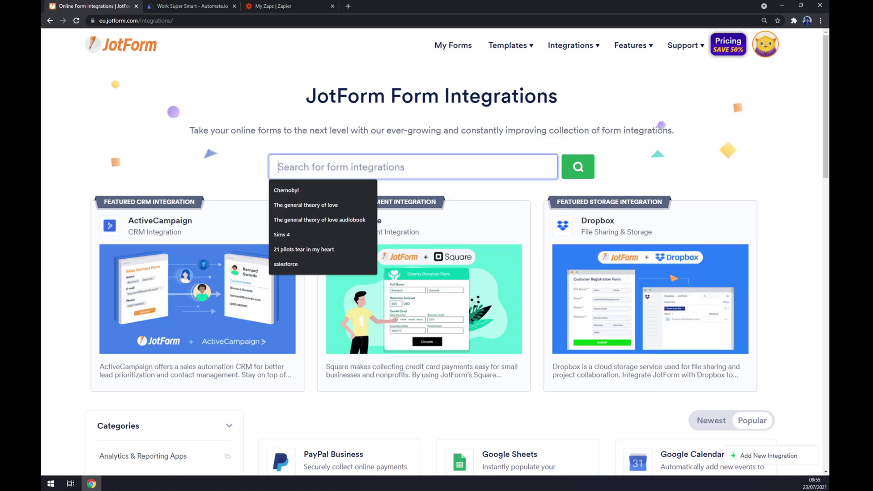
pyautogui.write('salesforce')
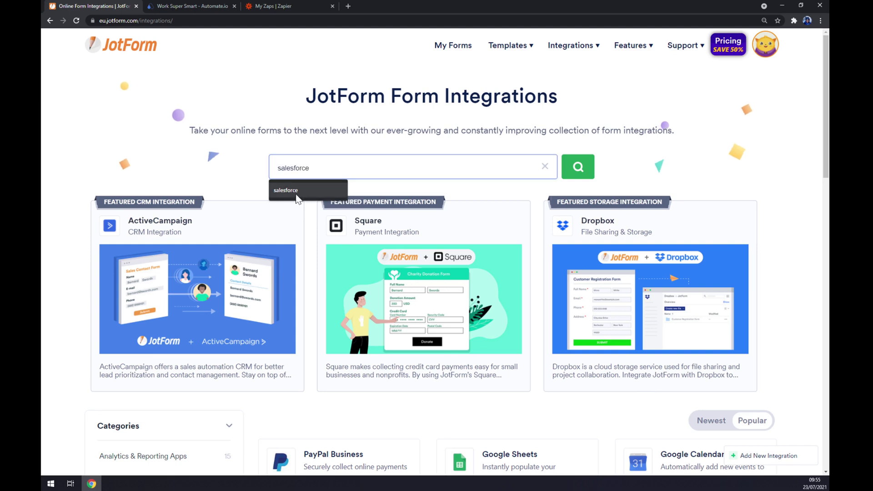
pyautogui.click(297, 191)
pyautogui.click(578, 166)
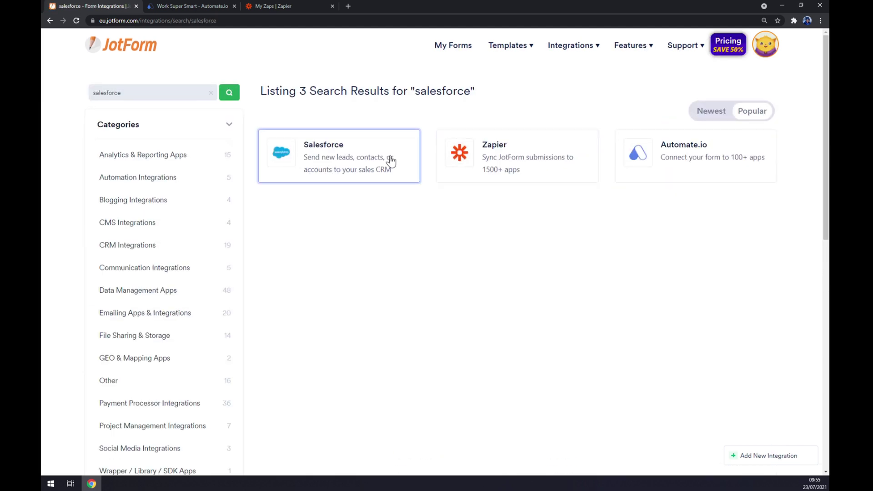
# Look over the Salesforce integration details, then close them.
pyautogui.click(332, 160)
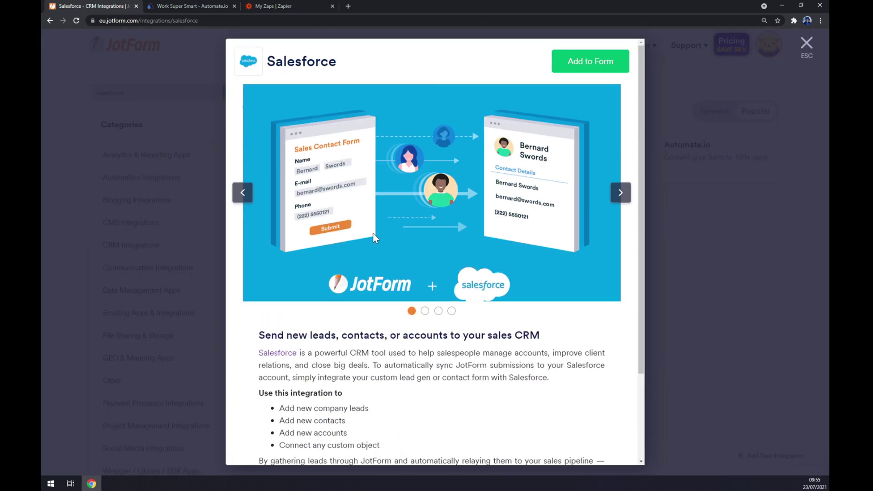
pyautogui.scroll(-3, 392, 230)
pyautogui.scroll(3, 432, 227)
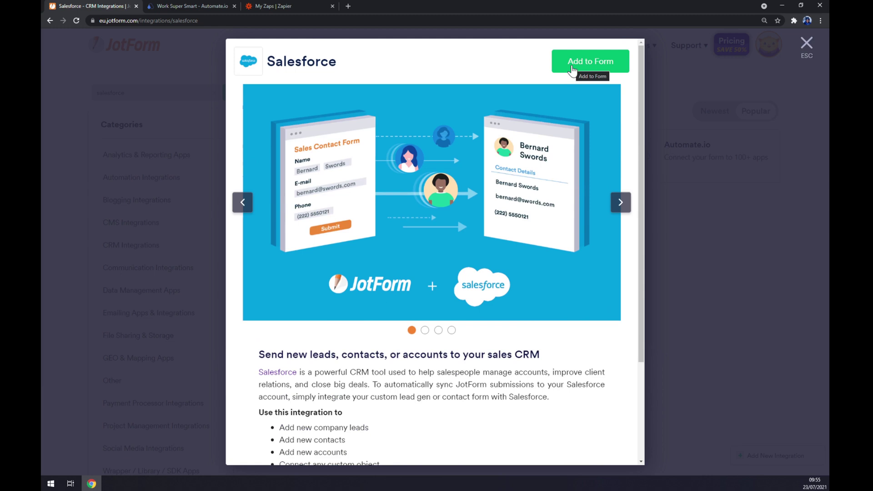
pyautogui.click(706, 116)
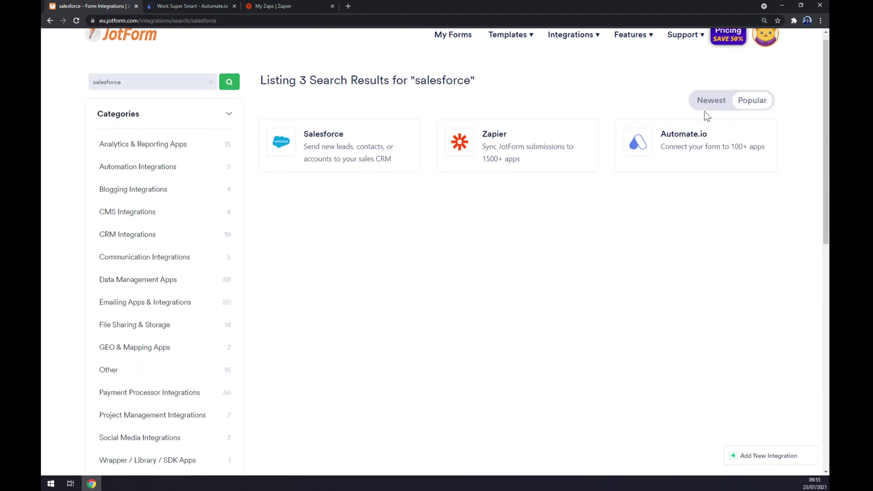
# Return JotForm to My Forms and bring the Automate.io homepage to the front.
pyautogui.scroll(-1, 659, 114)
pyautogui.scroll(2, 564, 164)
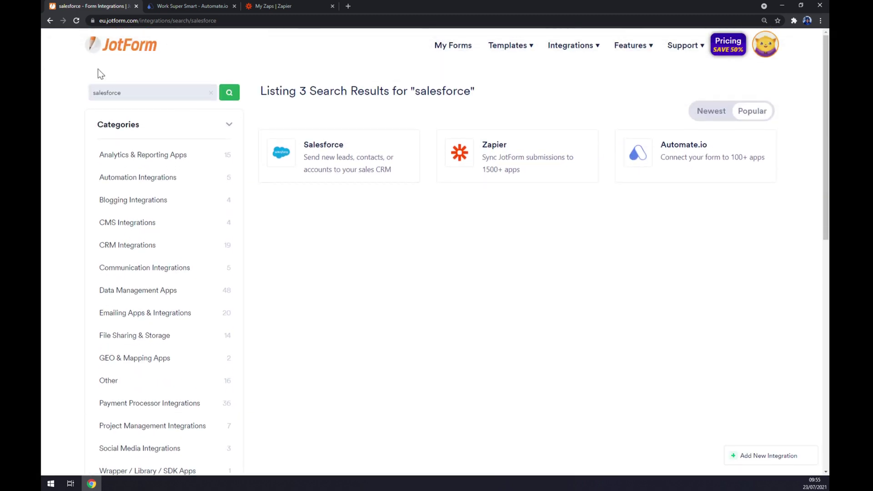
pyautogui.click(110, 50)
pyautogui.click(173, 5)
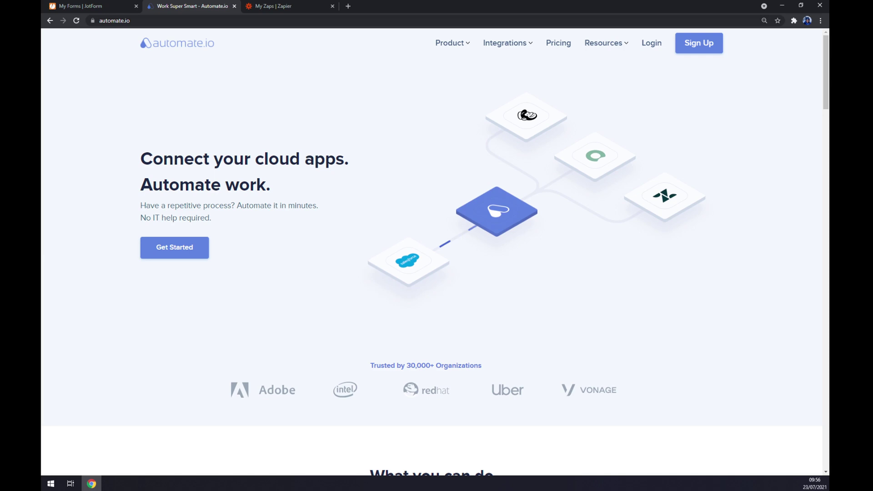
# Open Automate.io's full App Integrations list via See All Categories under Integrations.
pyautogui.moveTo(491, 51)
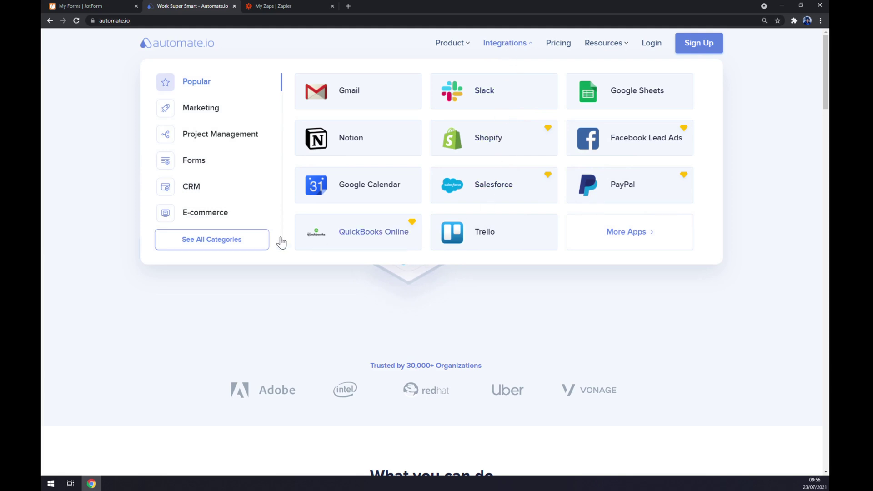
pyautogui.click(231, 246)
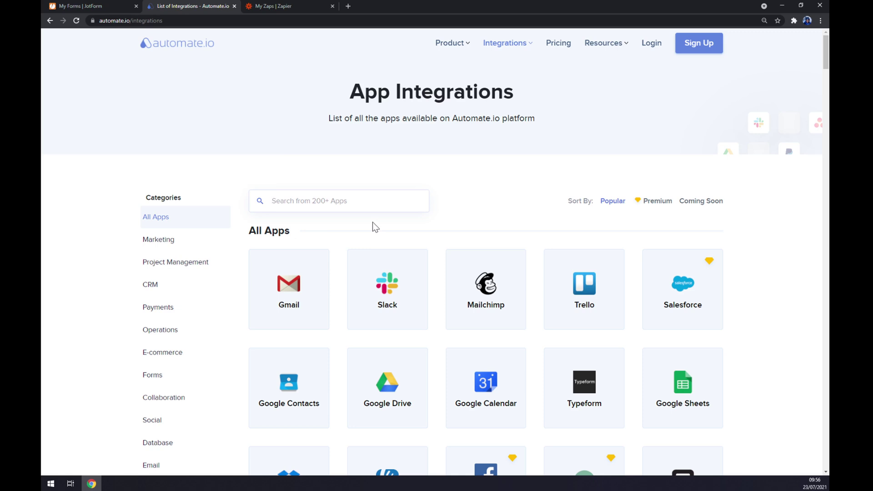
# Find JotForm with 'jot', then pair it with Salesforce using 'sale' in the app search.
pyautogui.write('jot')
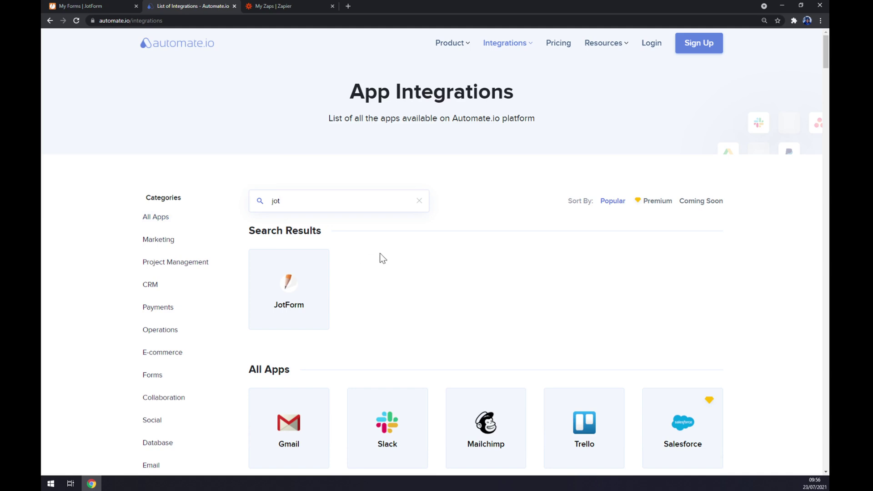
pyautogui.click(302, 291)
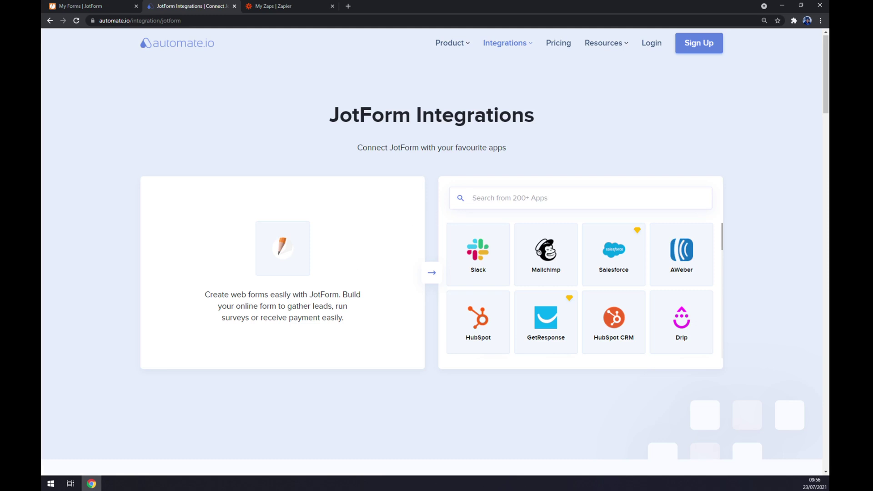
pyautogui.write('sale')
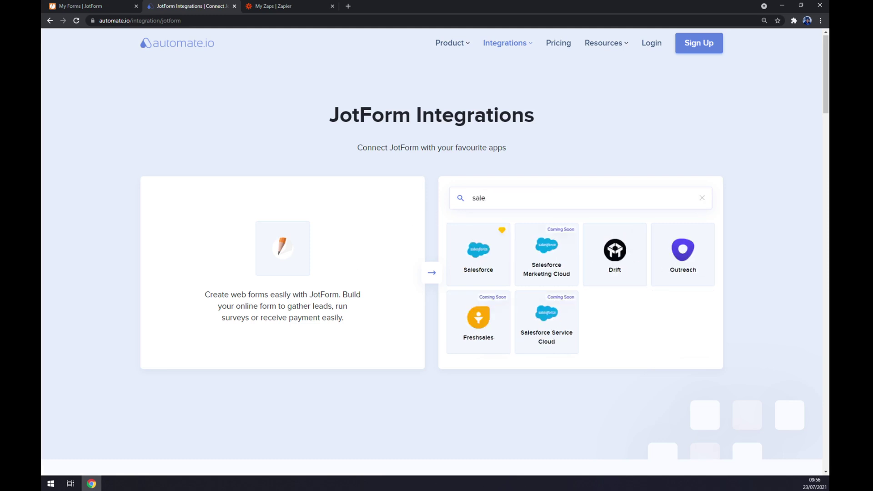
pyautogui.click(473, 248)
pyautogui.scroll(-5, 427, 245)
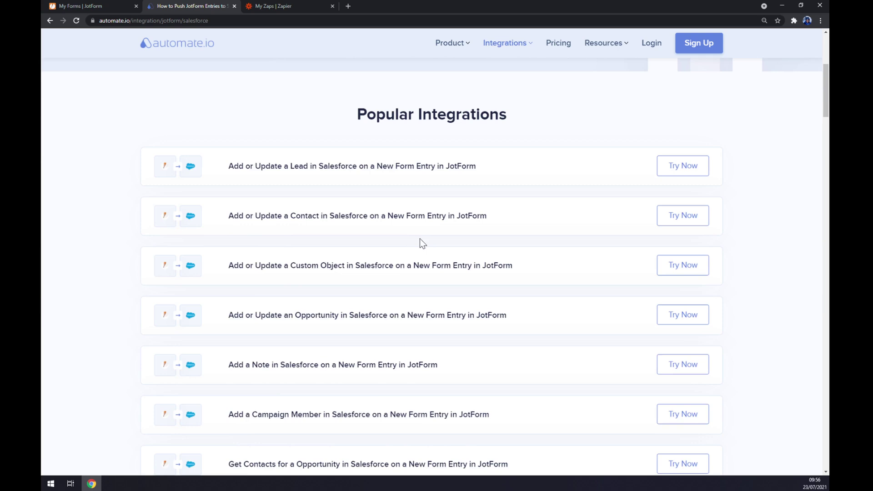
pyautogui.scroll(5, 405, 230)
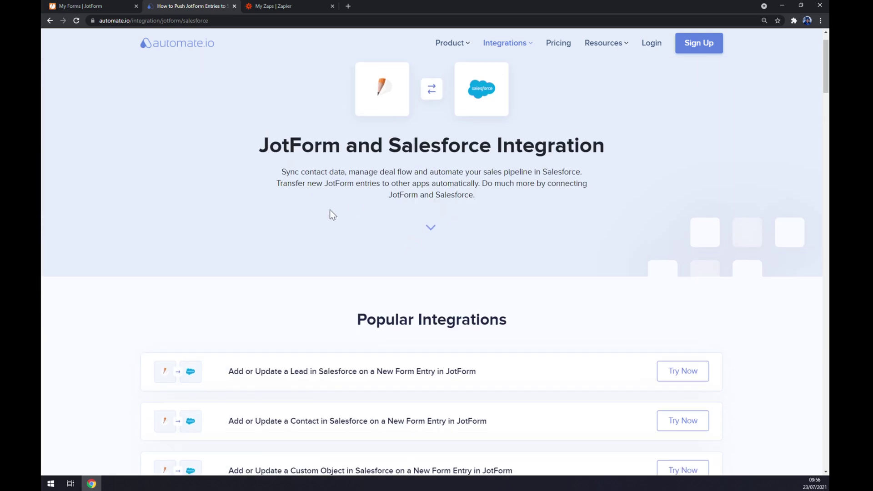
pyautogui.scroll(-3, 331, 210)
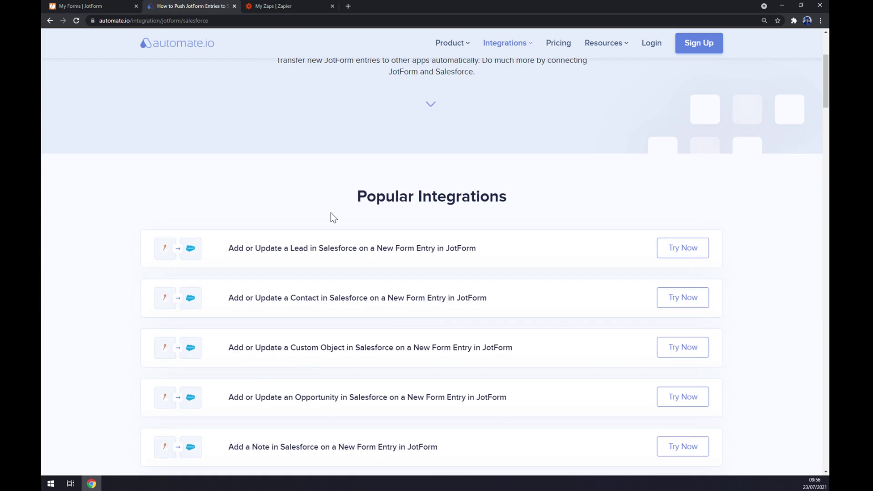
pyautogui.scroll(-2, 331, 212)
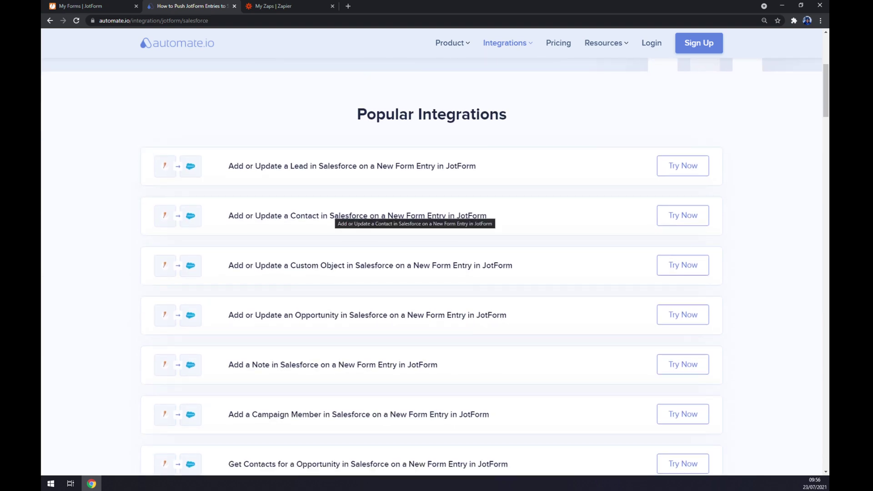
pyautogui.scroll(2, 288, 138)
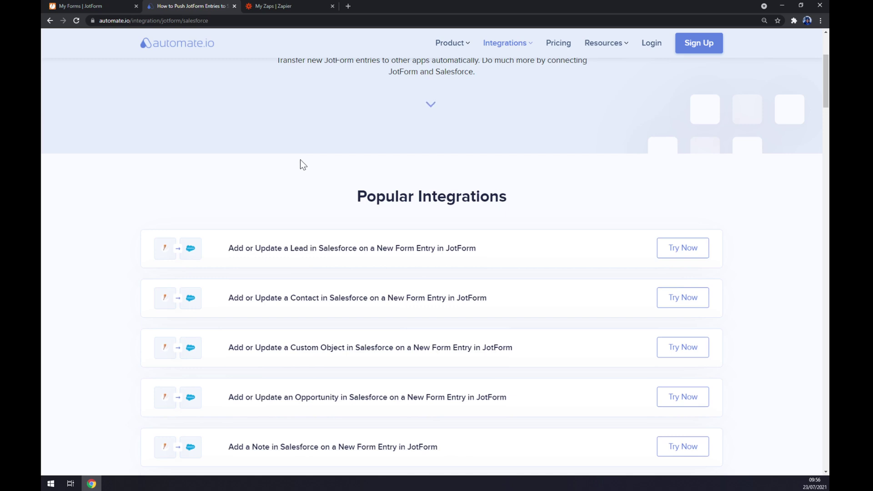
pyautogui.scroll(-1, 301, 165)
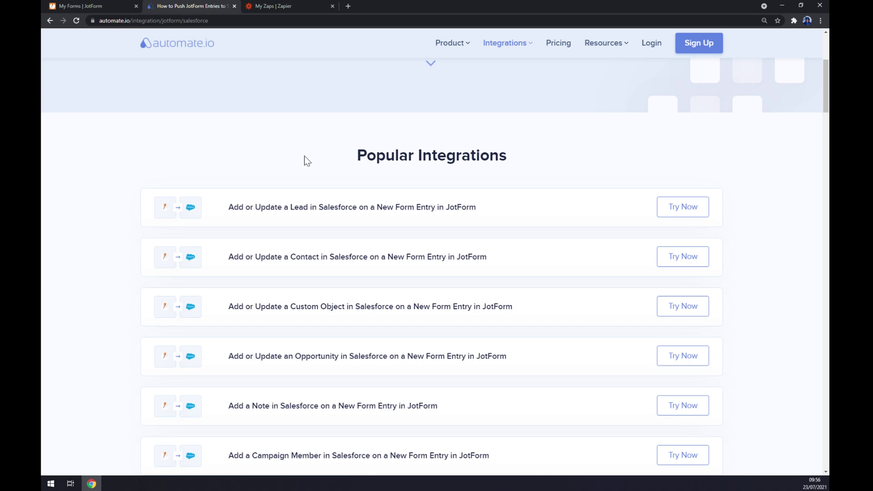
pyautogui.scroll(-1, 304, 156)
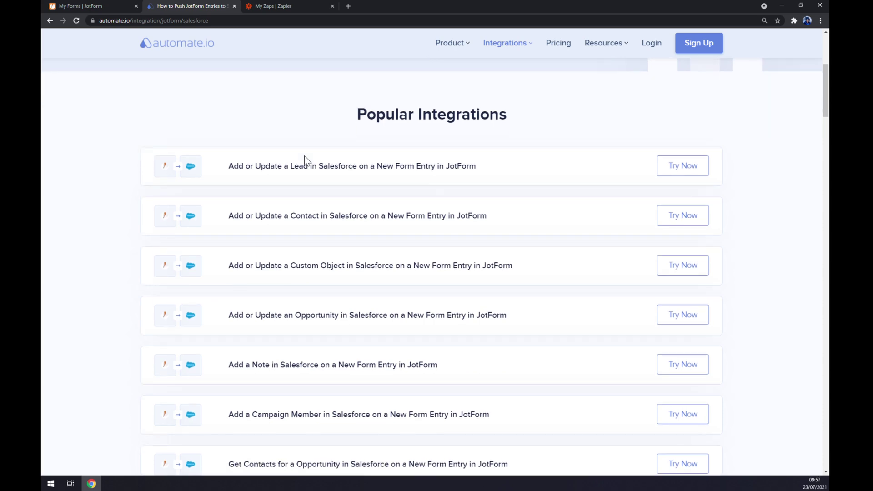
pyautogui.scroll(-10, 304, 156)
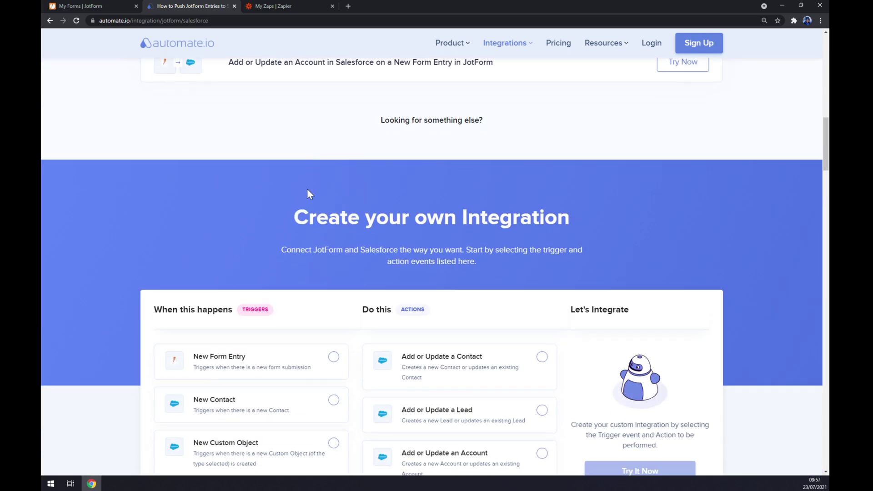
pyautogui.moveTo(307, 189); pyautogui.dragTo(575, 228)
# Choose New Form Entry as the JotForm trigger.
pyautogui.scroll(-9, 331, 167)
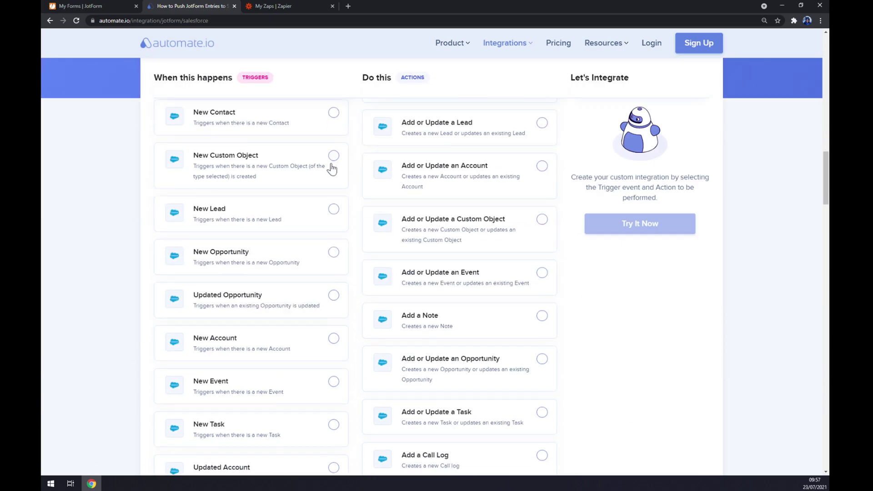
pyautogui.scroll(5, 318, 165)
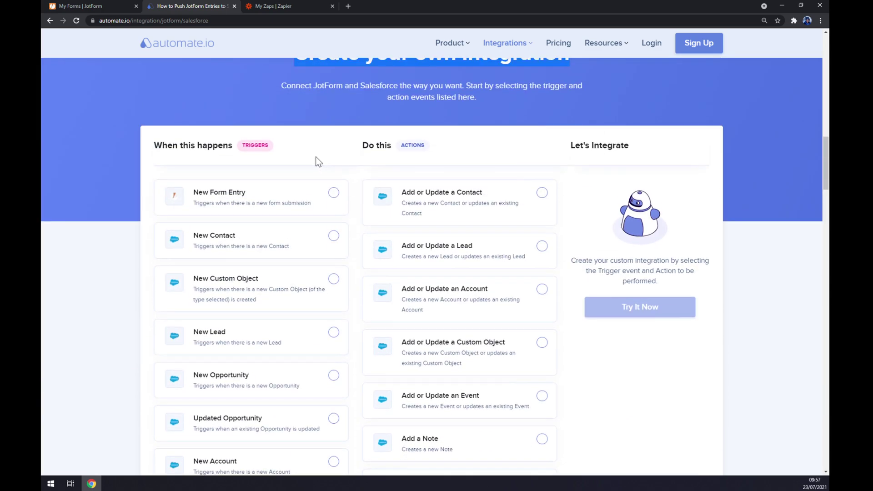
pyautogui.click(279, 146)
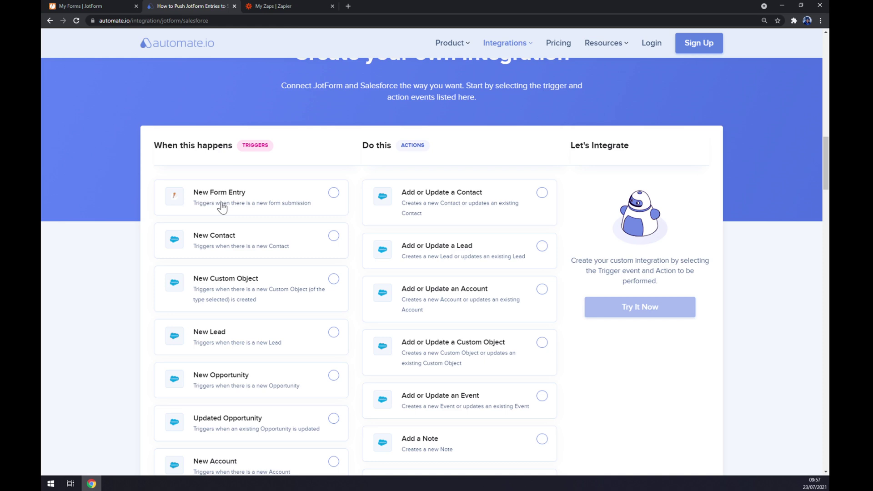
pyautogui.click(262, 212)
# Choose Add or Update a Contact as the Salesforce action and start the integration.
pyautogui.click(488, 146)
pyautogui.scroll(-15, 486, 159)
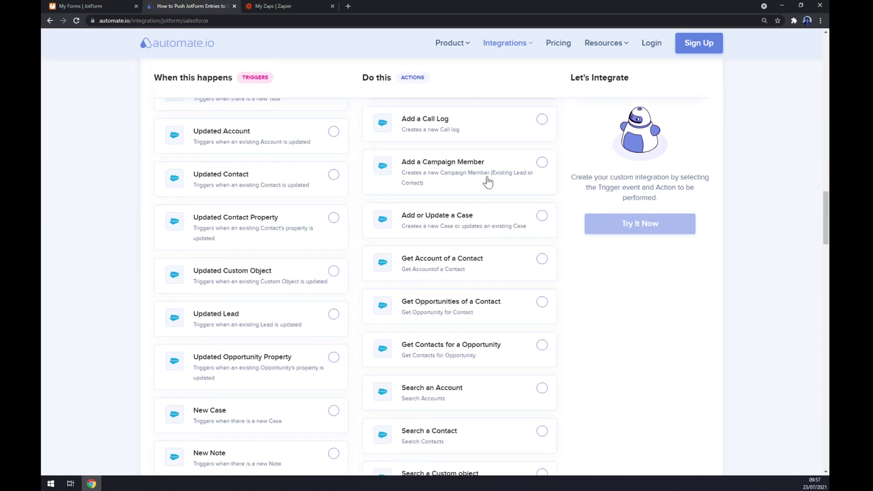
pyautogui.scroll(-3, 486, 185)
pyautogui.scroll(10, 485, 185)
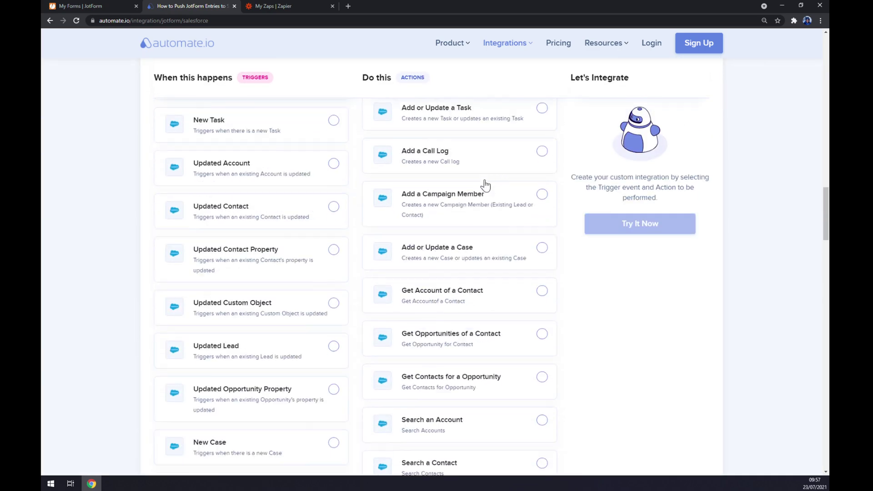
pyautogui.scroll(4, 485, 182)
pyautogui.click(471, 214)
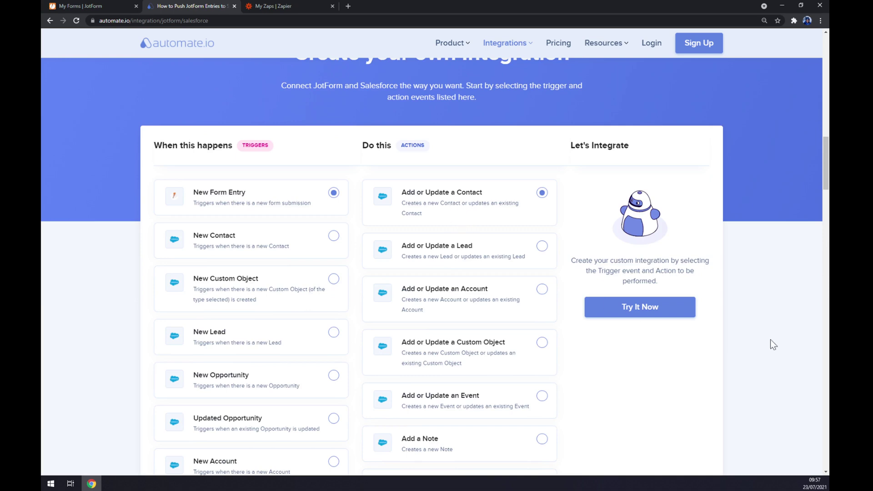
pyautogui.click(687, 315)
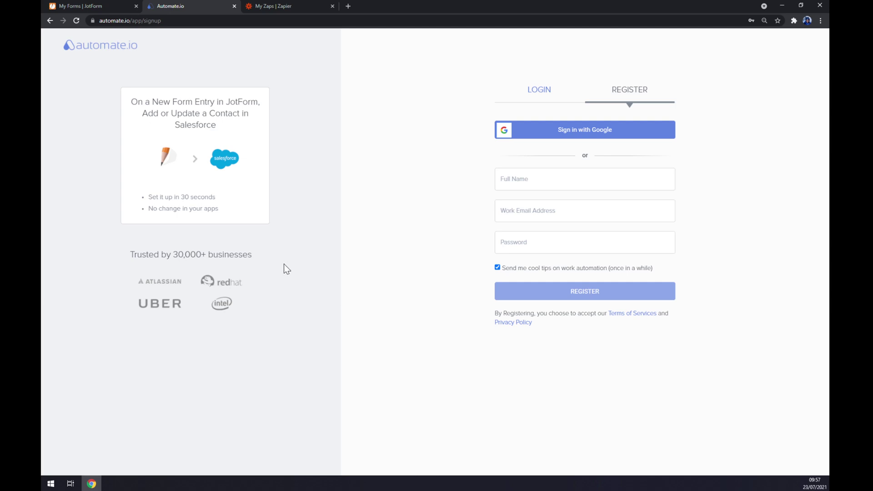
# Switch to the 'My Zaps | Zapier' tab listing the existing zaps.
pyautogui.click(279, 7)
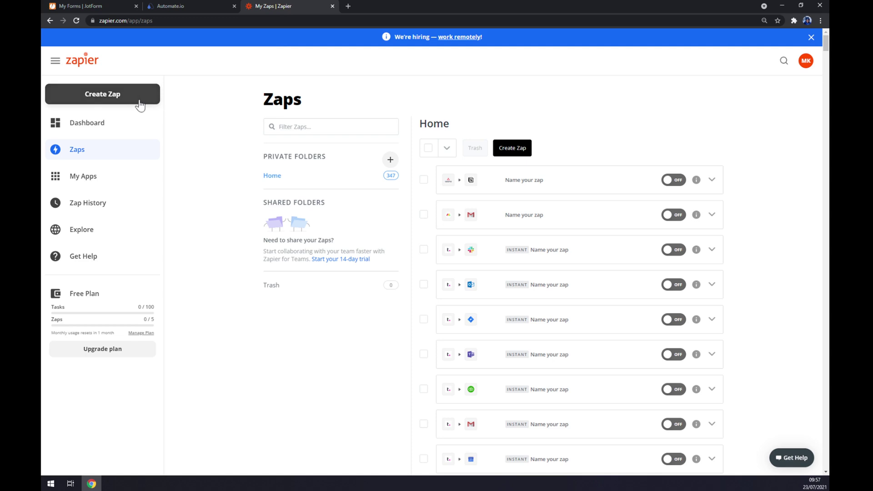
# Create a new zap with JotForm New Submission as its trigger.
pyautogui.click(123, 104)
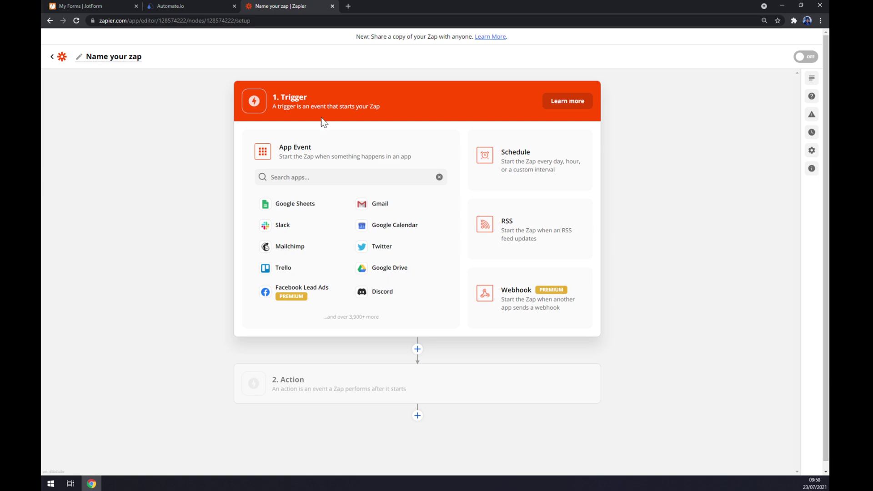
pyautogui.write('jot')
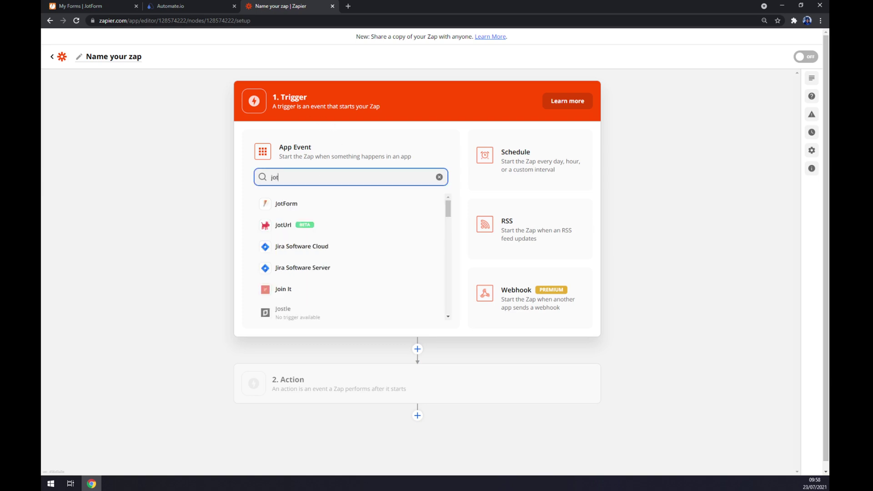
pyautogui.click(271, 203)
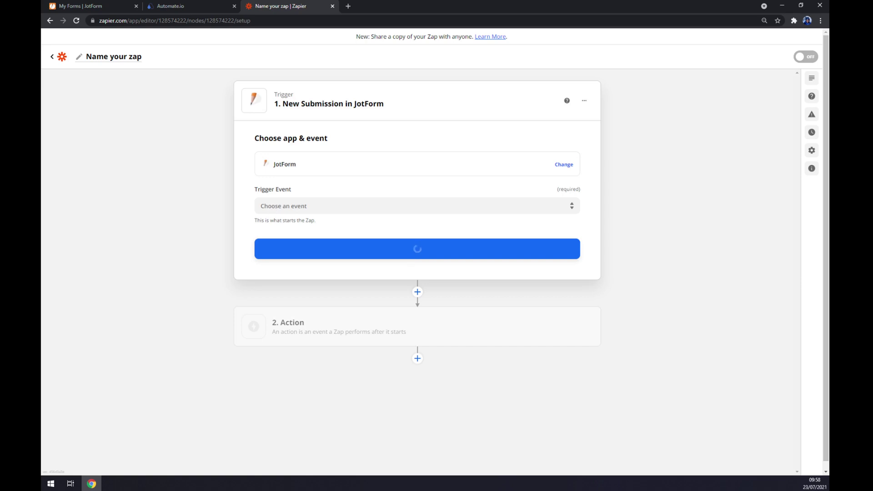
pyautogui.click(272, 205)
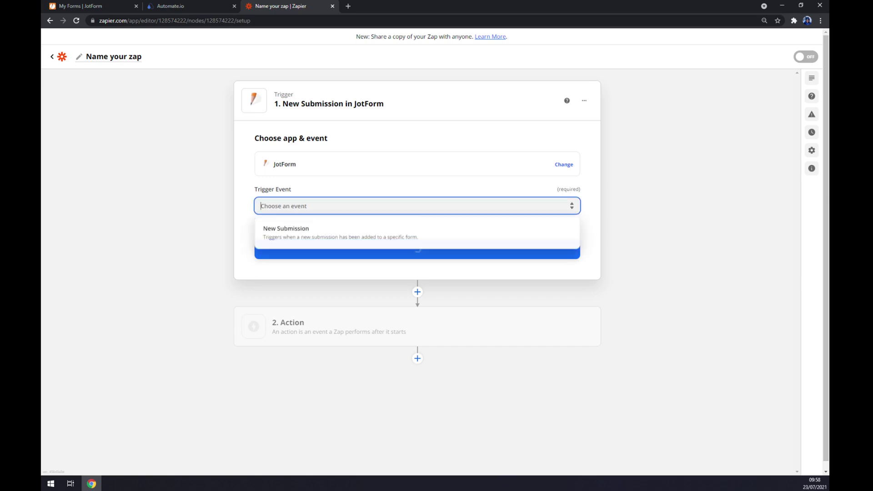
pyautogui.click(298, 234)
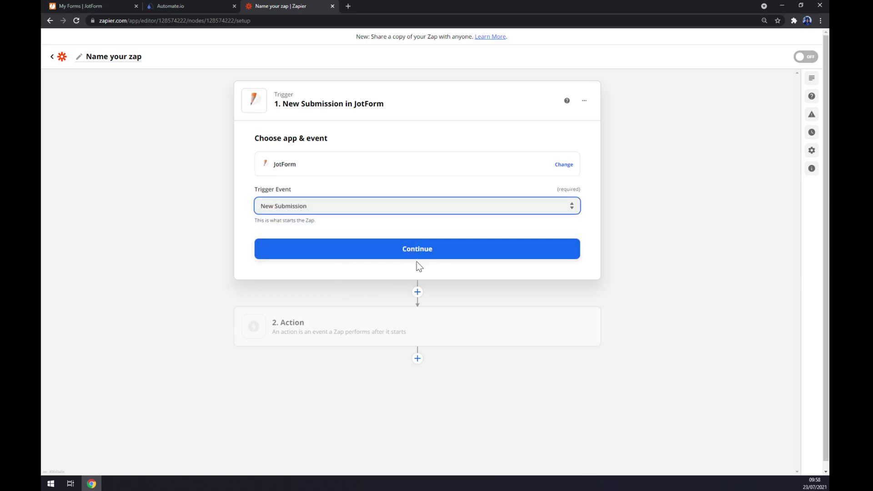
pyautogui.click(416, 255)
# Select the JotForm account, try the Form list that fails to load, then check JotForm.
pyautogui.click(317, 193)
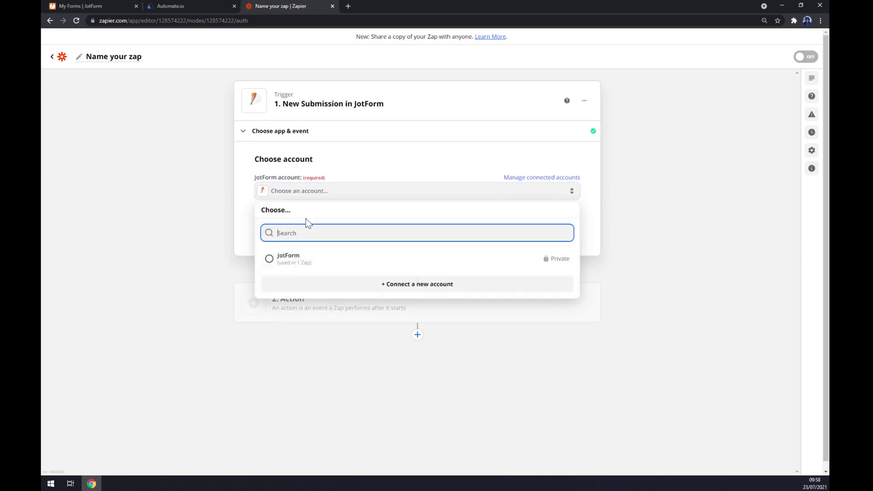
pyautogui.click(297, 266)
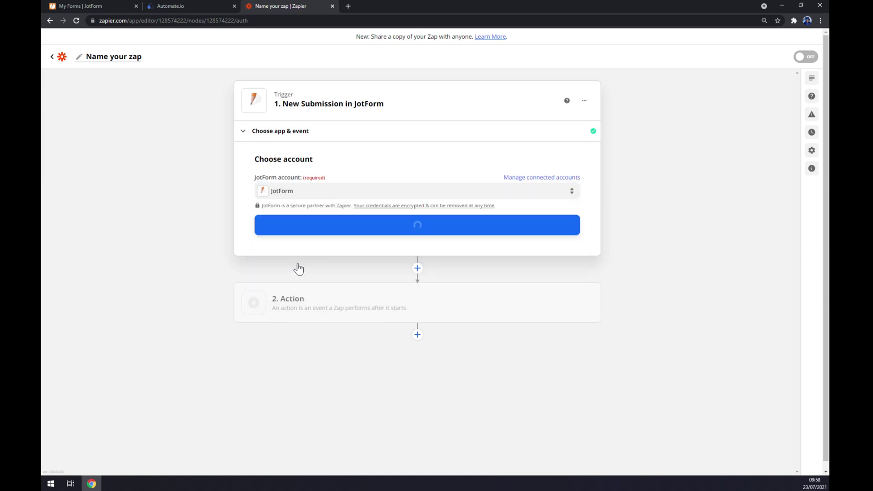
pyautogui.click(325, 231)
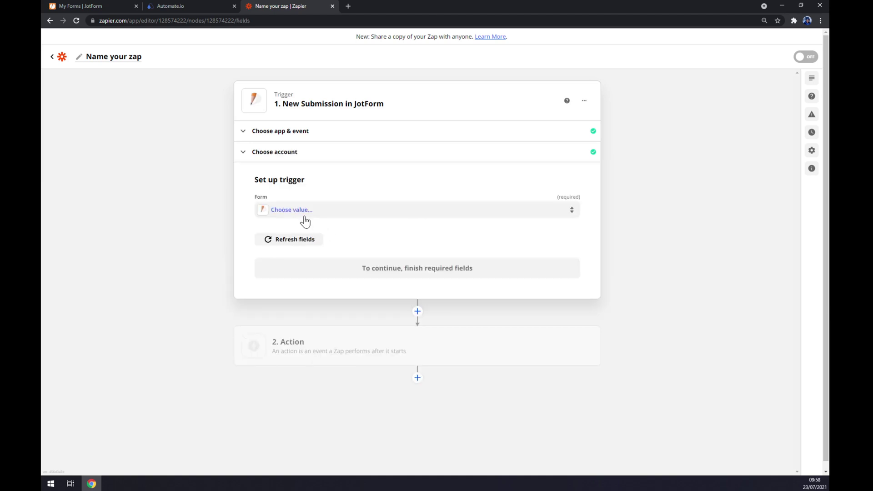
pyautogui.click(301, 215)
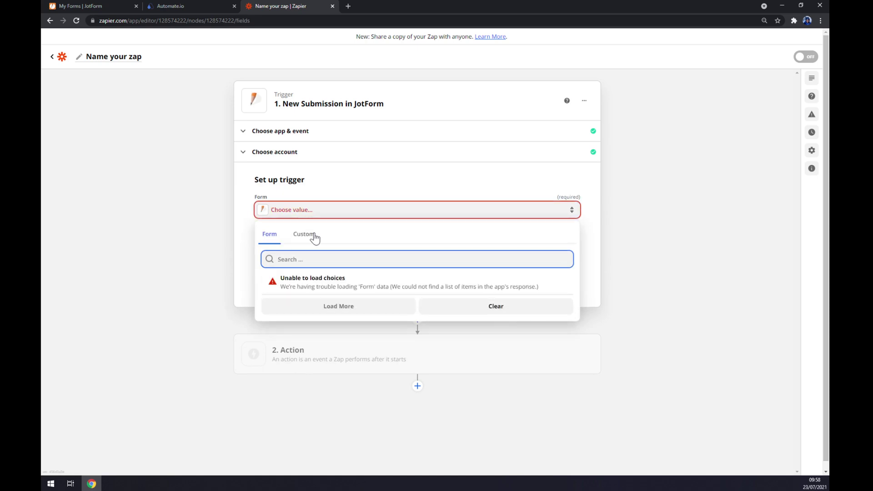
pyautogui.click(349, 231)
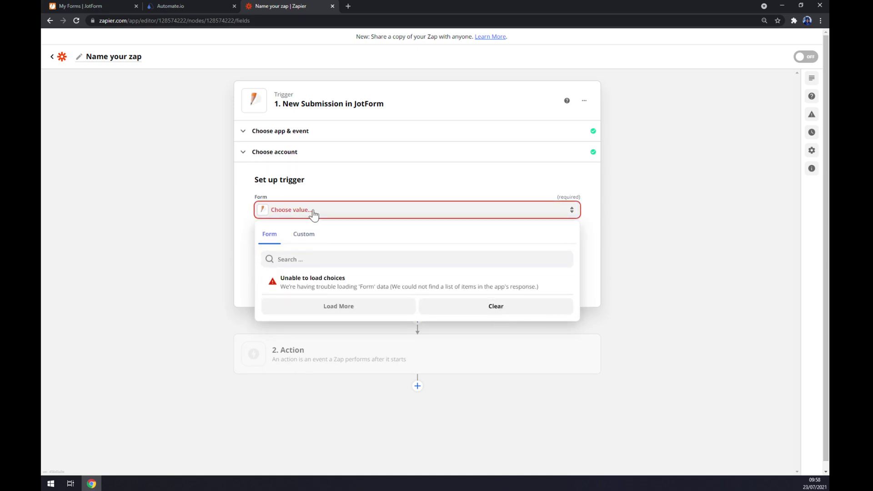
pyautogui.click(317, 173)
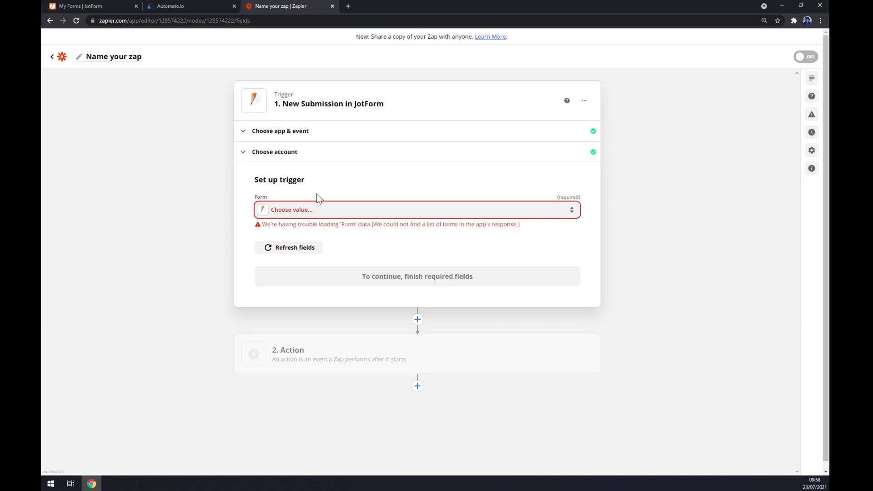
pyautogui.click(78, 6)
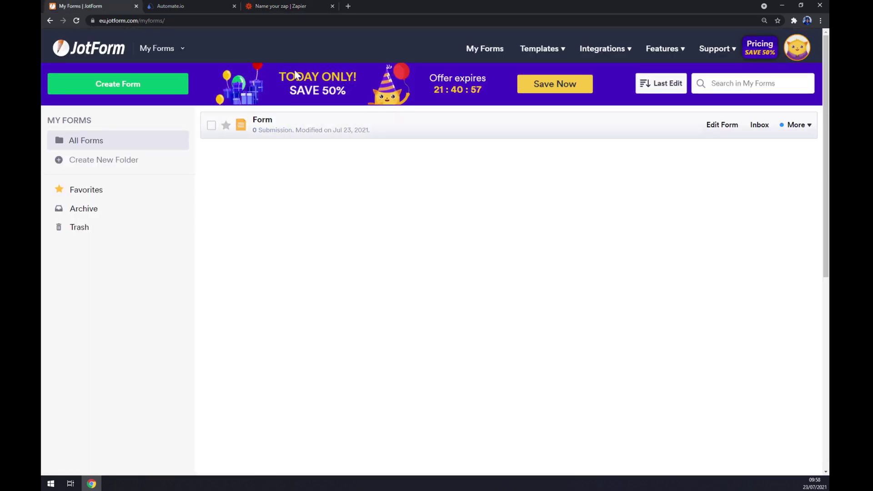
# Return to the Zapier draft zap and begin its second Action step.
pyautogui.click(291, 6)
pyautogui.click(348, 349)
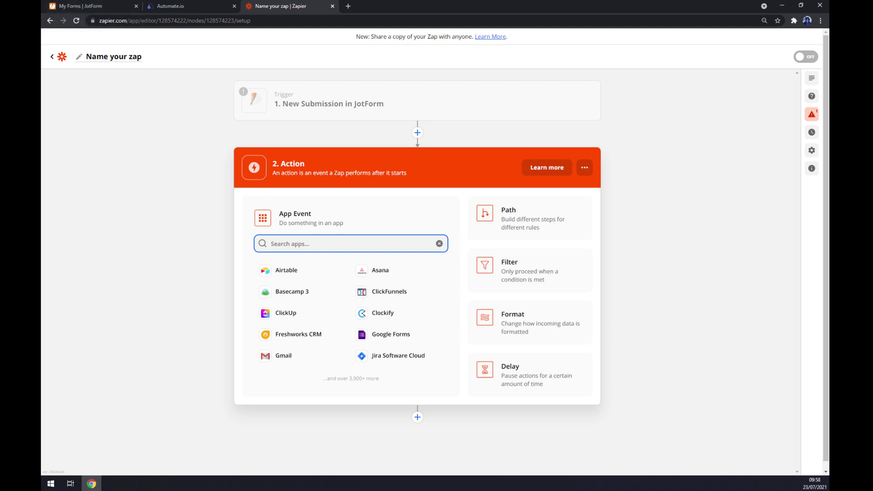
# Set the action to Salesforce with Create Record as the event, and confirm.
pyautogui.write('sales')
pyautogui.click(295, 274)
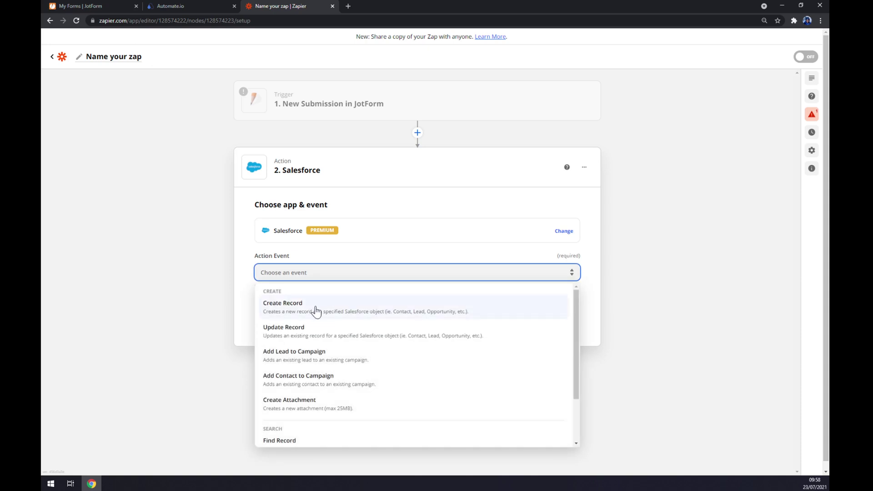
pyautogui.click(317, 311)
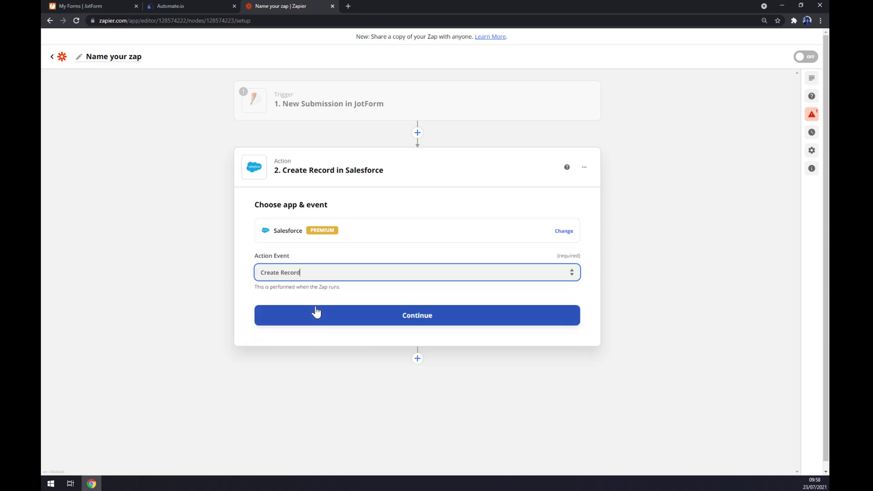
pyautogui.click(326, 321)
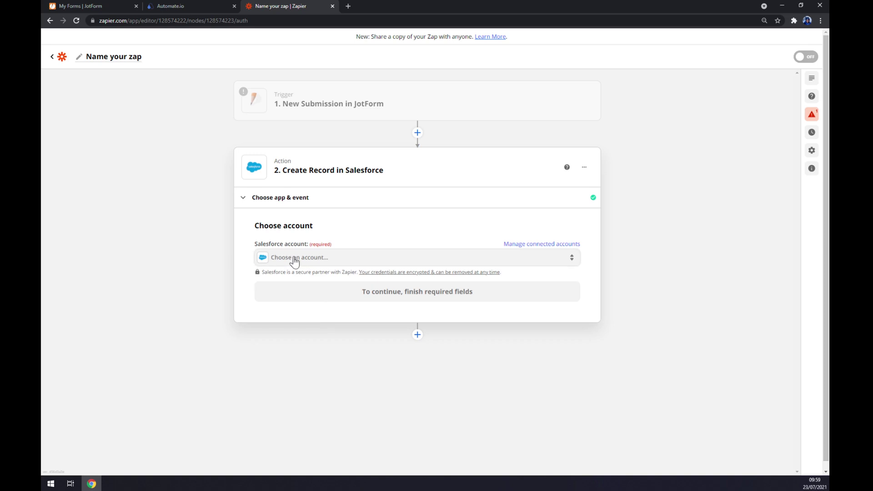